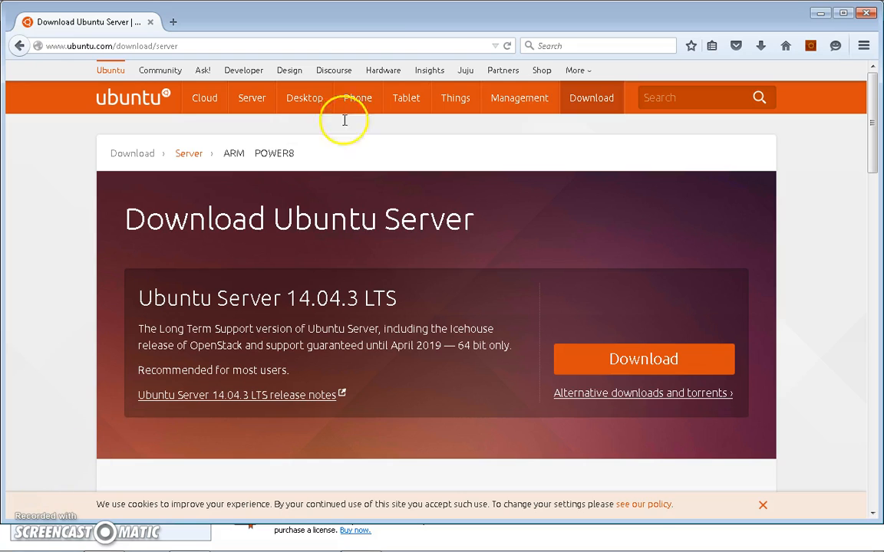
# - Switch to VMware Player and start a new virtual machine from the installer image D:\ubuntu-14.04.3-server-amd64.iso
pyautogui.click(820, 13)
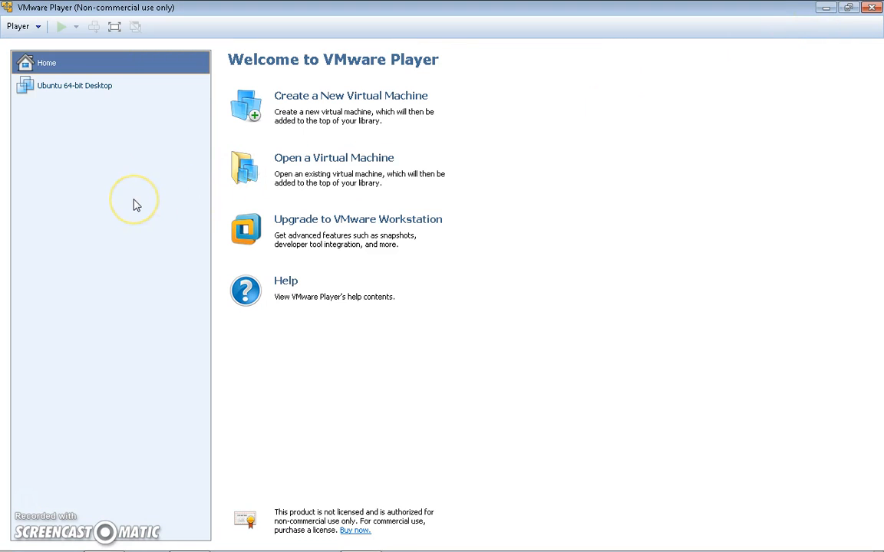
pyautogui.click(320, 102)
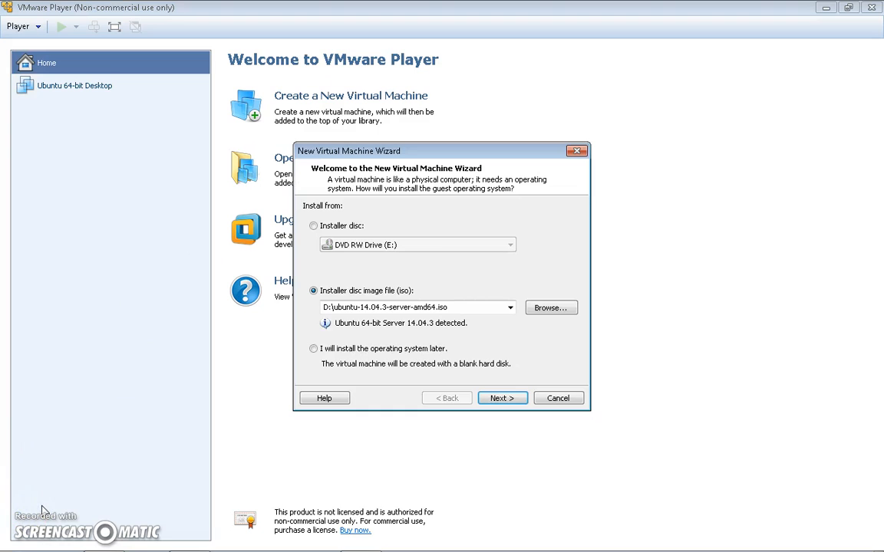
pyautogui.click(315, 291)
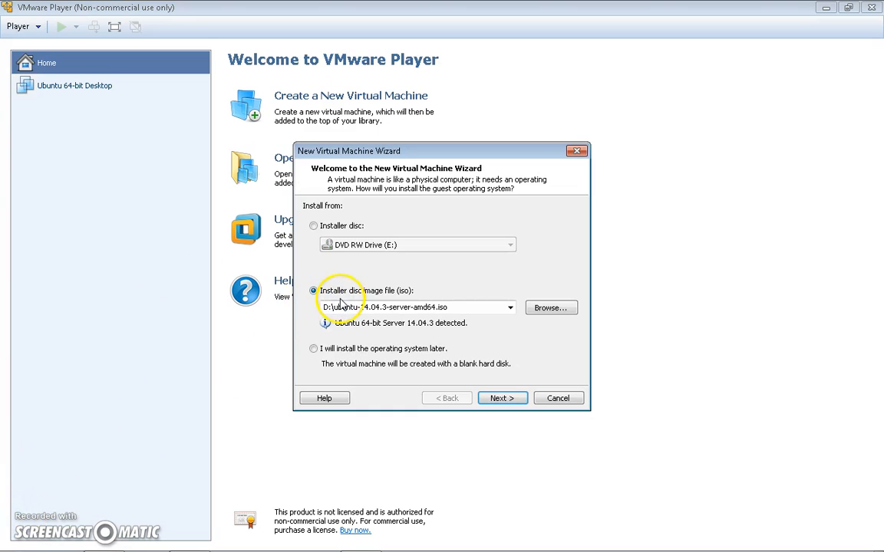
pyautogui.click(333, 307)
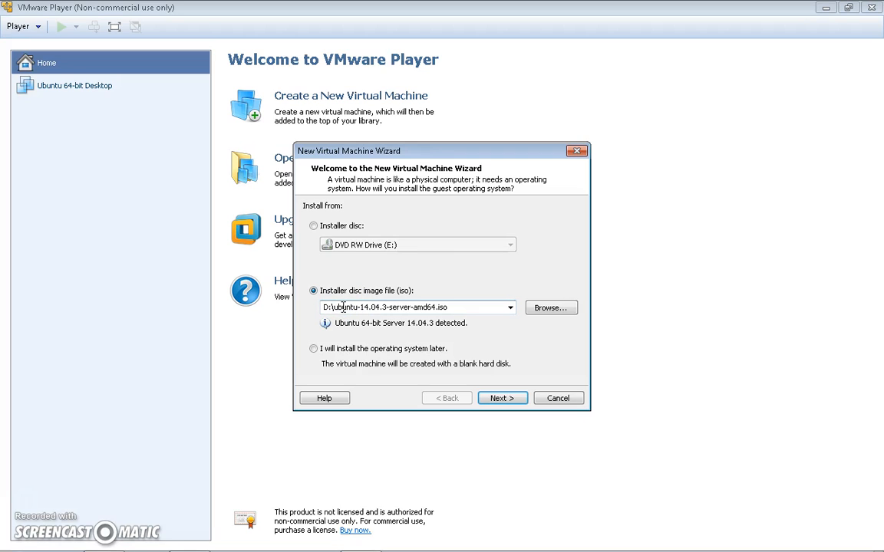
pyautogui.press('Return')
# - Name the virtual machine Ubuntu 64-bit Server, located in D:\vm\server, and create it with a 20 GB disk split into multiple files
pyautogui.click(378, 225)
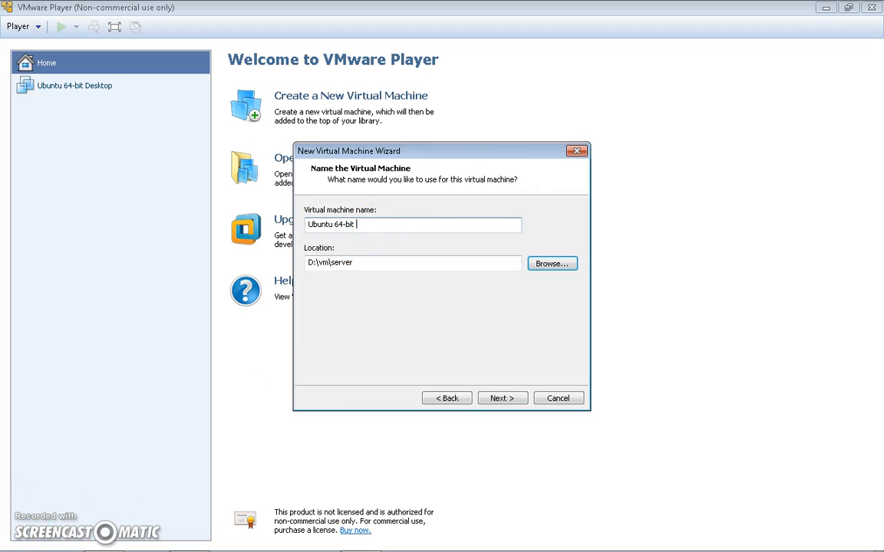
pyautogui.write('Server')
pyautogui.press('Return')
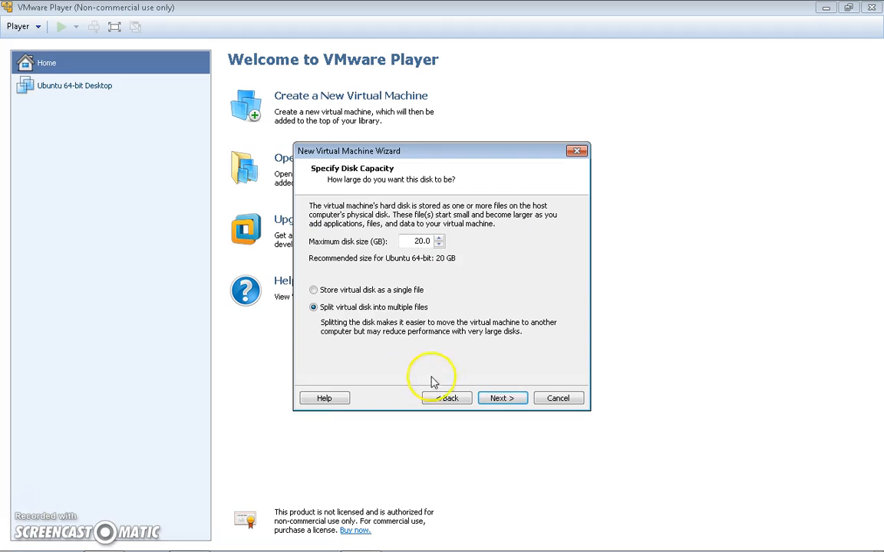
pyautogui.click(517, 407)
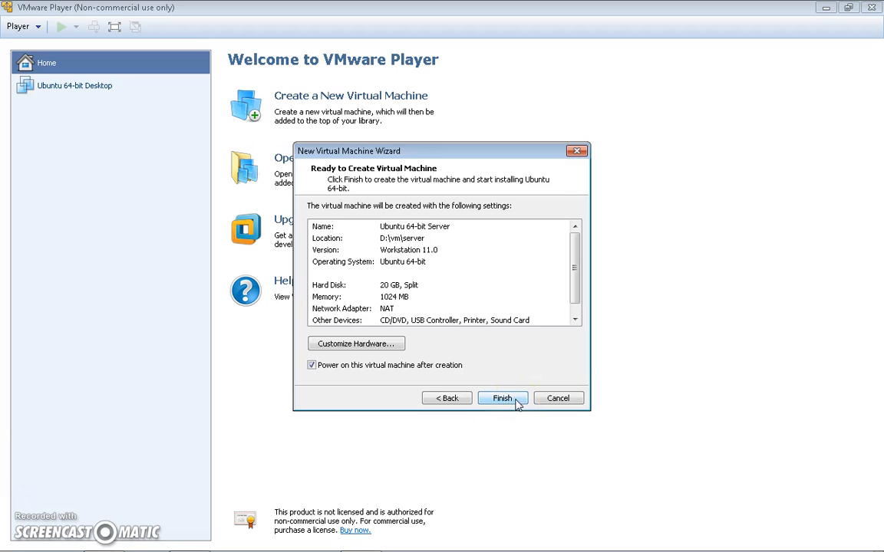
pyautogui.click(502, 399)
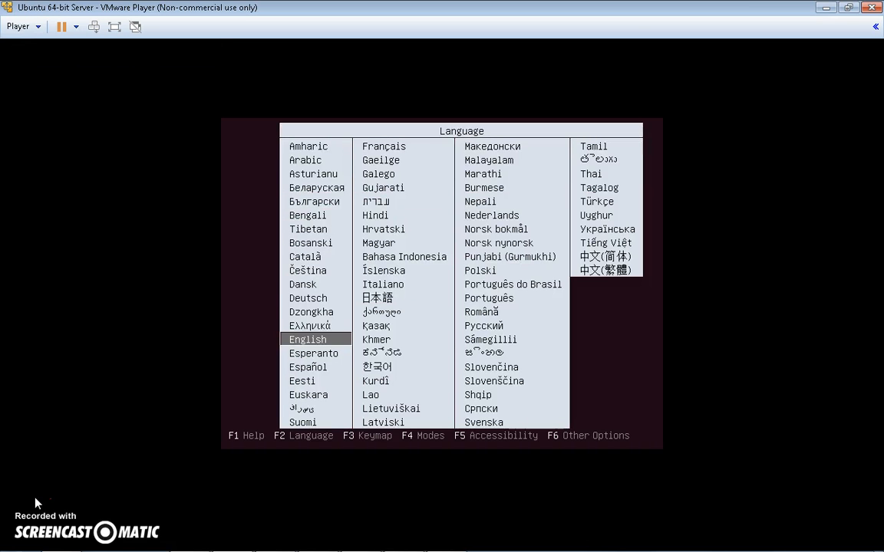
# - Choose English as the boot menu language and launch Install Ubuntu Server in the virtual machine
pyautogui.click(40, 482)
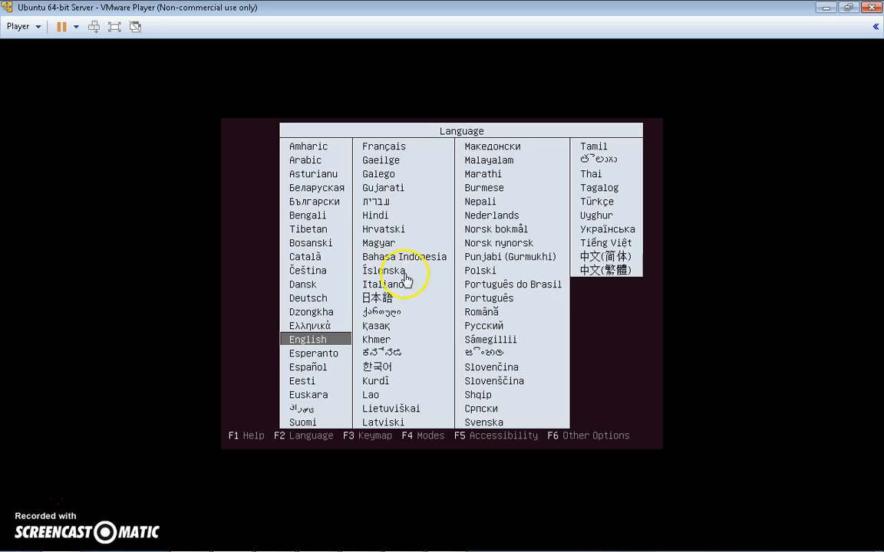
pyautogui.click(124, 367)
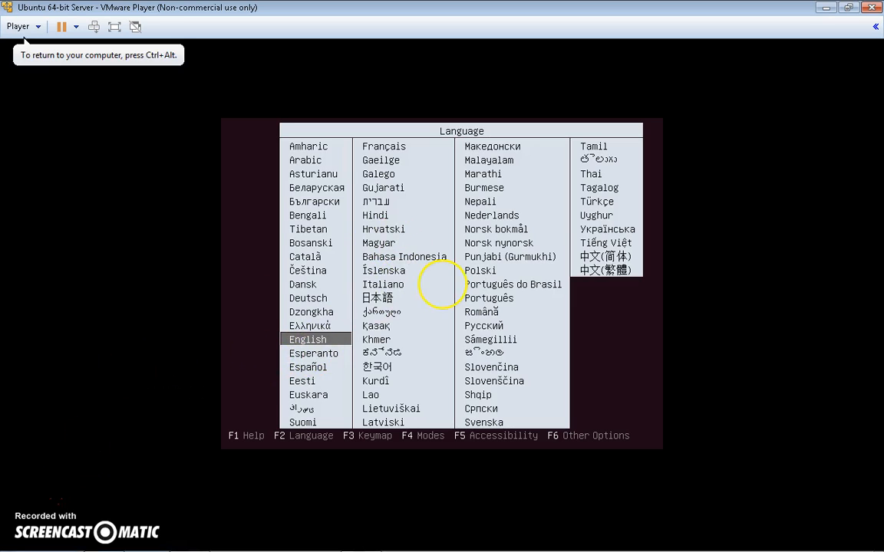
pyautogui.press('Return')
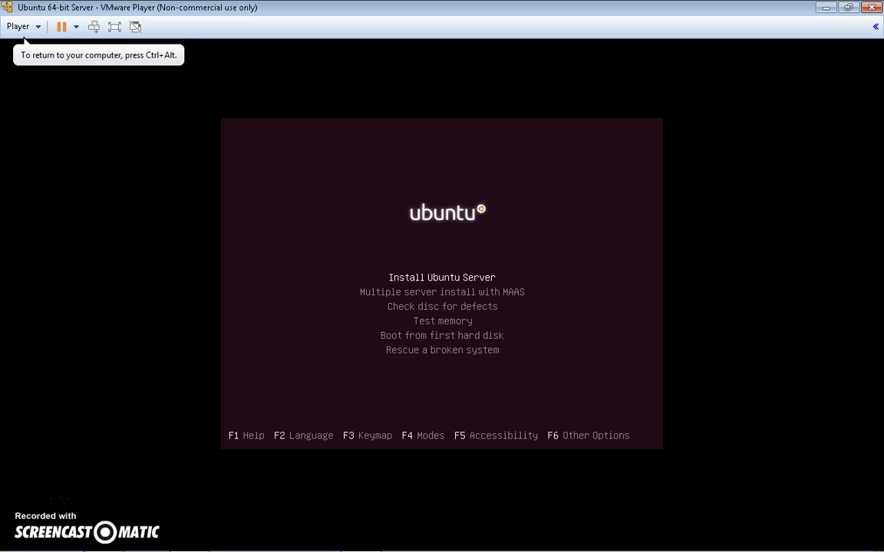
pyautogui.press('Return')
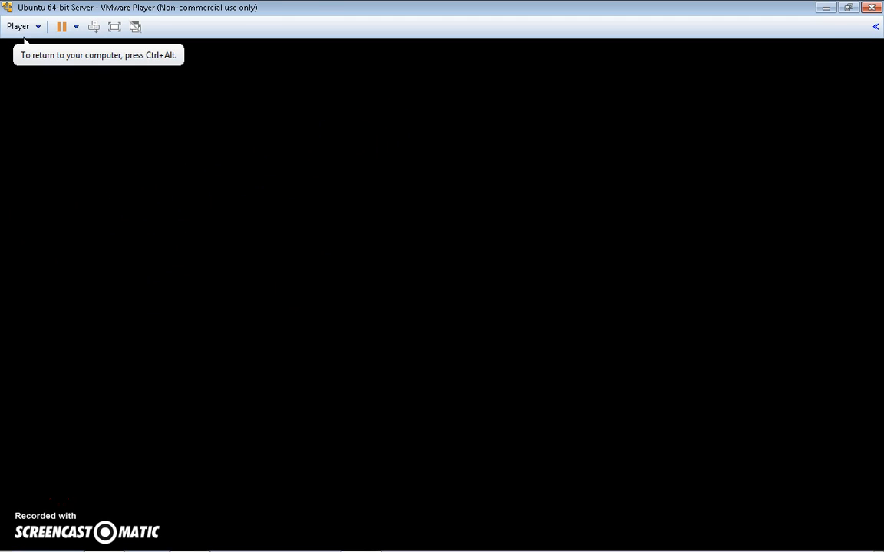
pyautogui.hotkey('ctrl', 'alt')
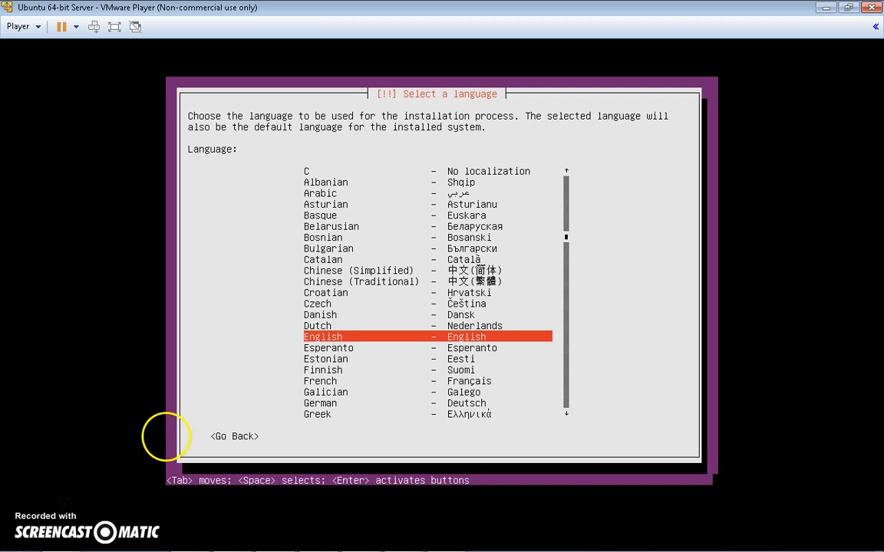
# - Set the installer's localisation to English and United States, with the English (US) keyboard layout chosen without automatic detection
pyautogui.press('Return')
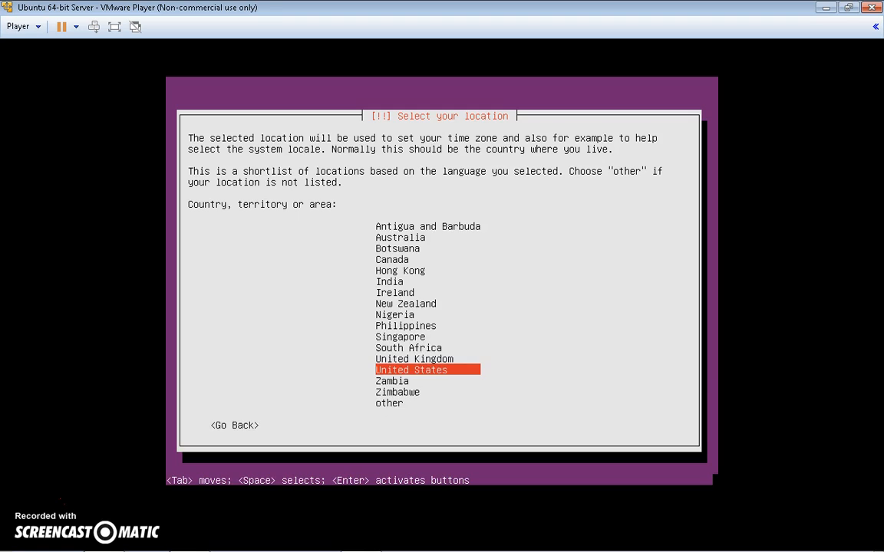
pyautogui.press('Return')
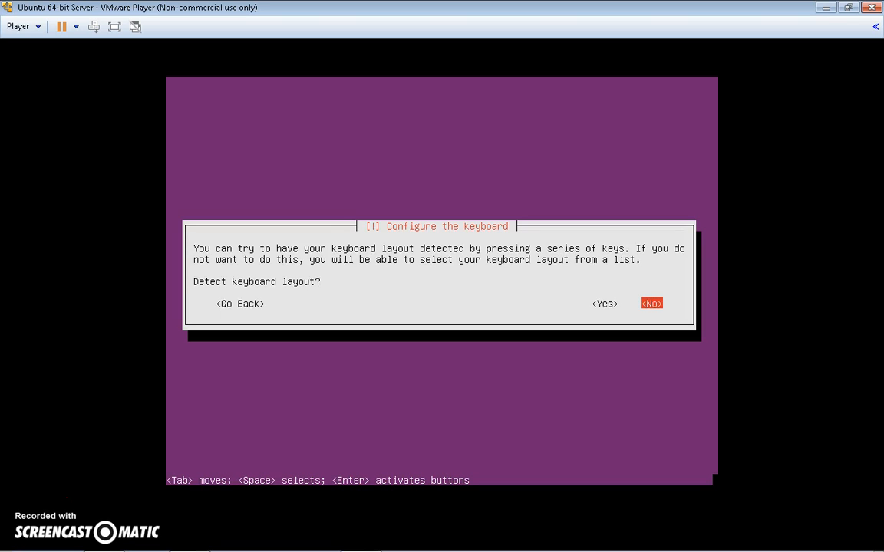
pyautogui.press('Return')
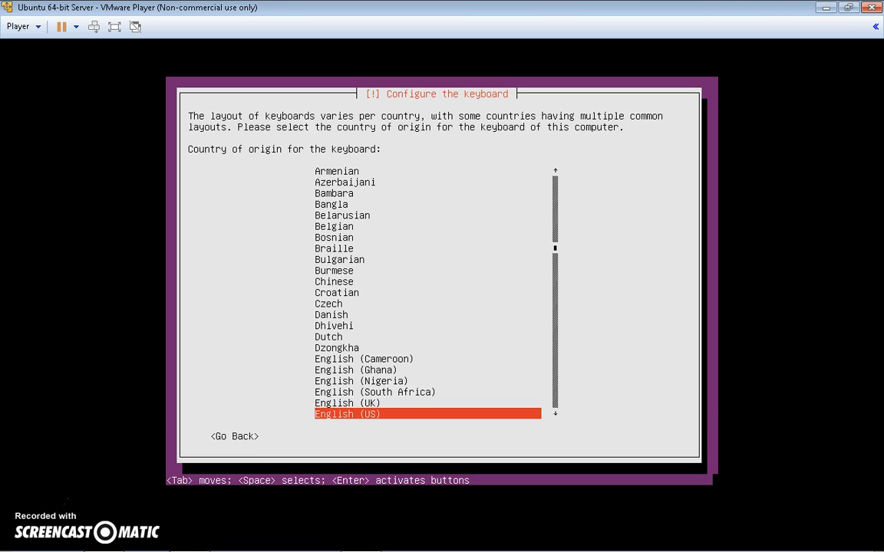
pyautogui.press('Return')
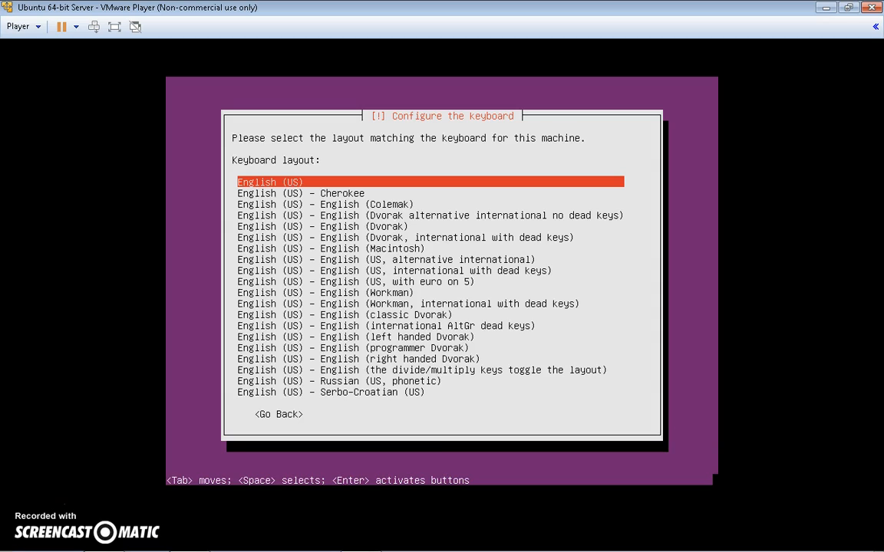
pyautogui.press('Return')
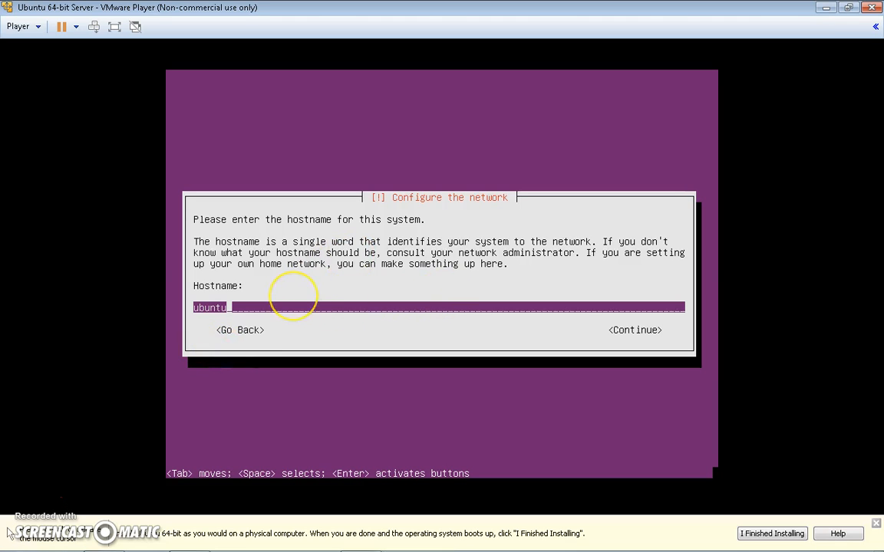
# - Replace the default hostname with the owner's first and last name as one lowercase word
pyautogui.press('BackSpace')
pyautogui.press('BackSpace')
pyautogui.press('BackSpace')
pyautogui.press('BackSpace')
pyautogui.press('BackSpace')
pyautogui.press('BackSpace')
pyautogui.write('st')
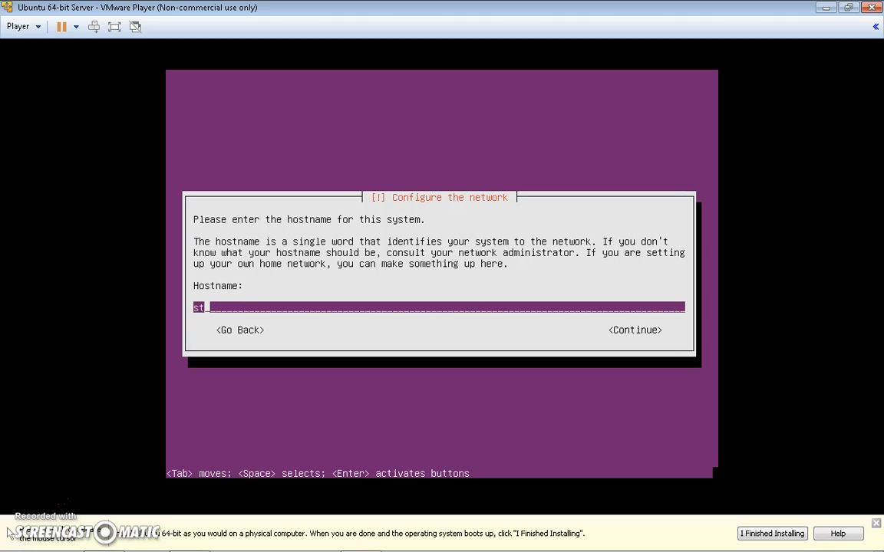
pyautogui.write('evegiles')
pyautogui.press('Return')
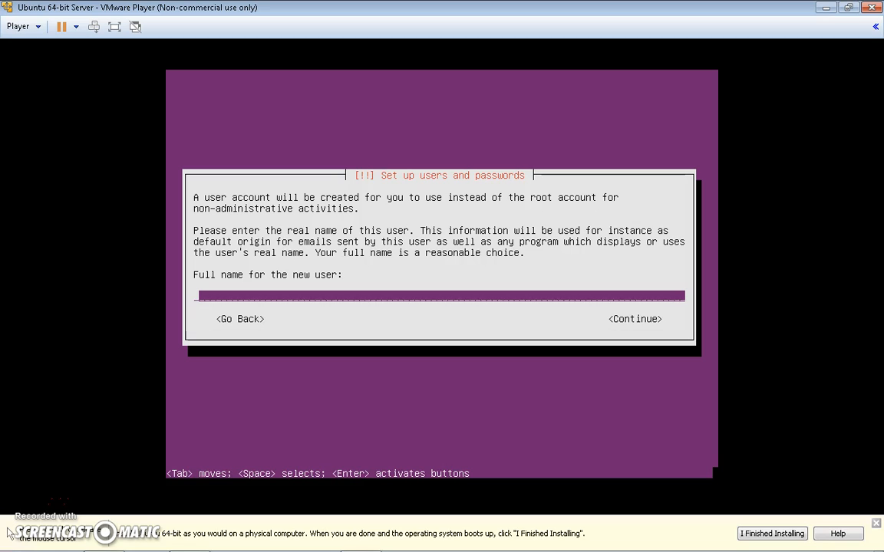
# - Enter the new user's name in the full name field and accept the suggested account username
pyautogui.write('Steve')
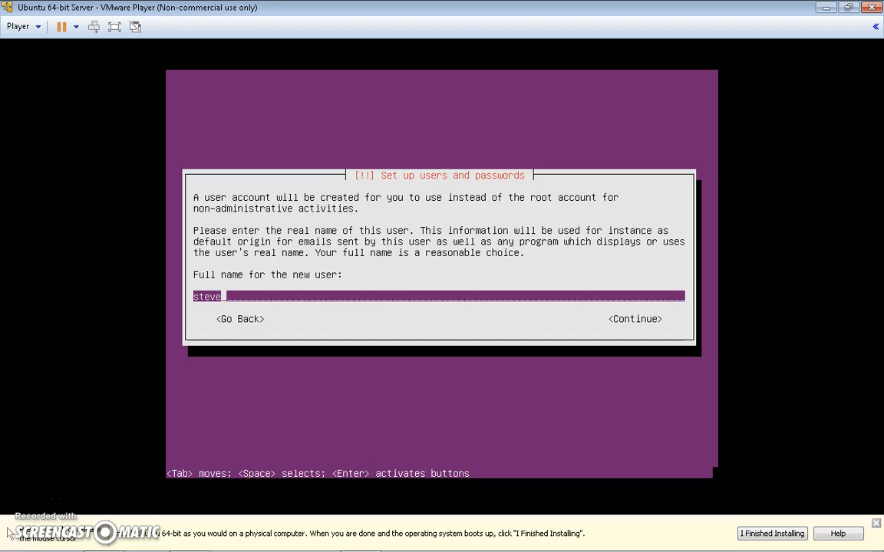
pyautogui.press('Return')
pyautogui.press('Return')
# - Enter and re-enter the new user's account password, and agree to use the weak password
pyautogui.write('*****')
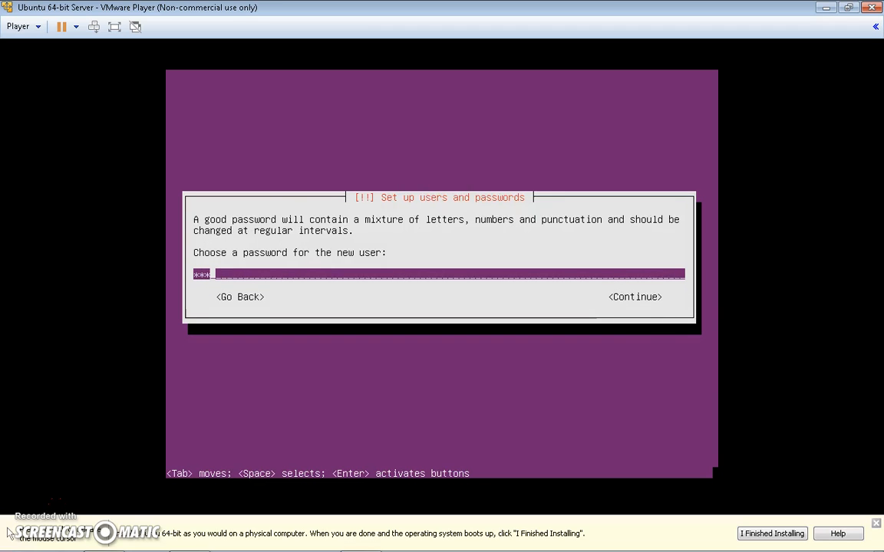
pyautogui.press('Return')
pyautogui.write('*****')
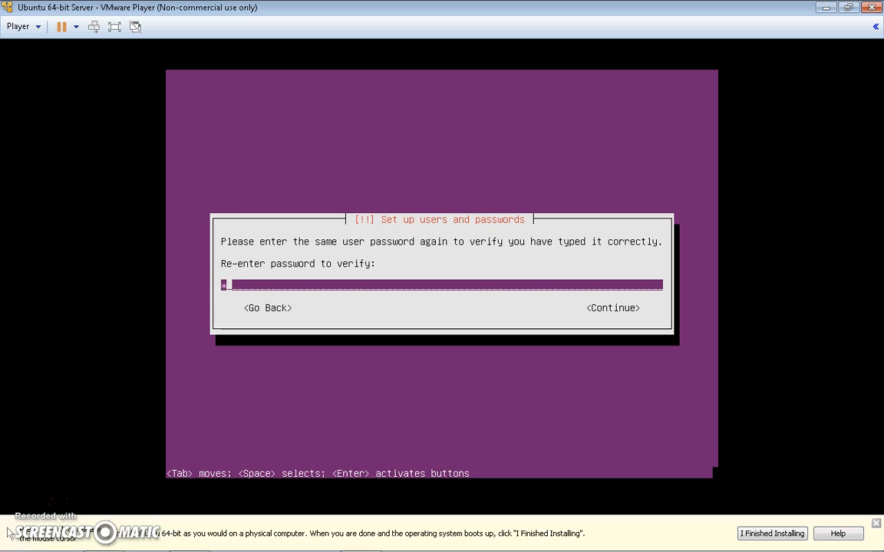
pyautogui.press('Return')
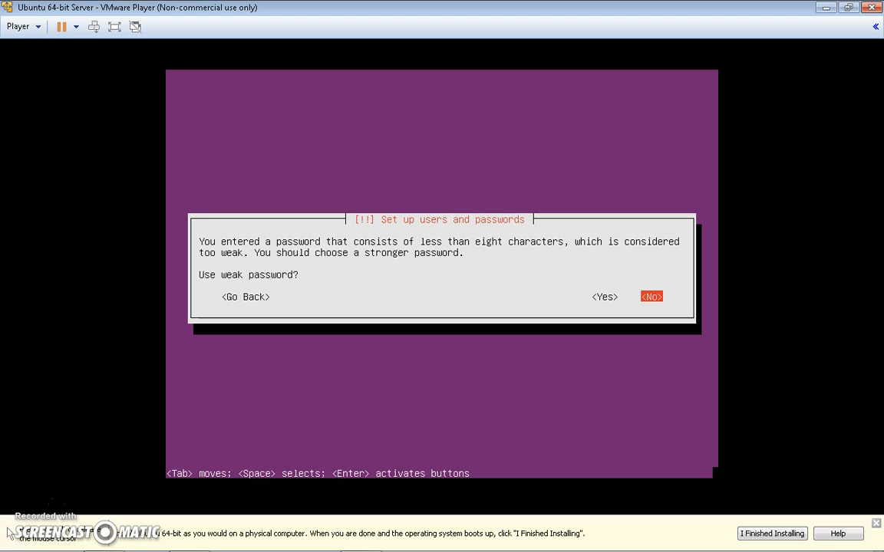
pyautogui.press('Left')
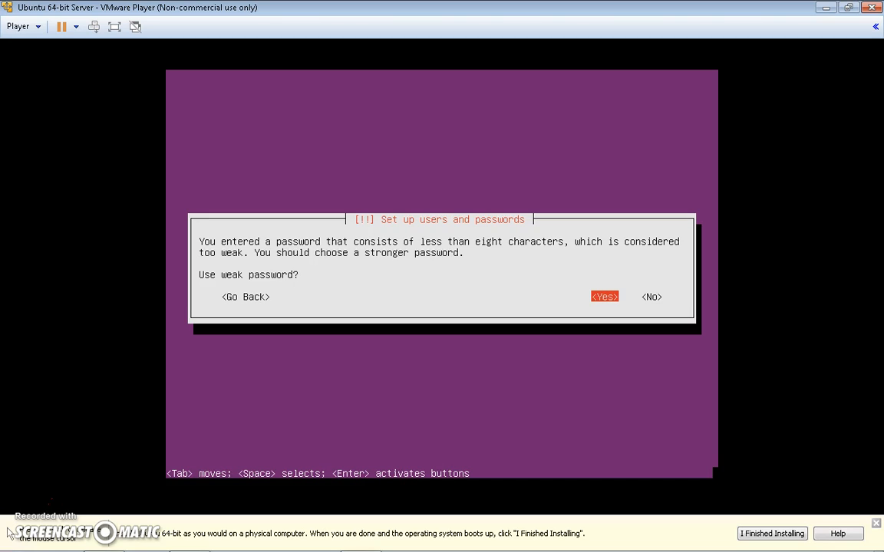
pyautogui.press('Right')
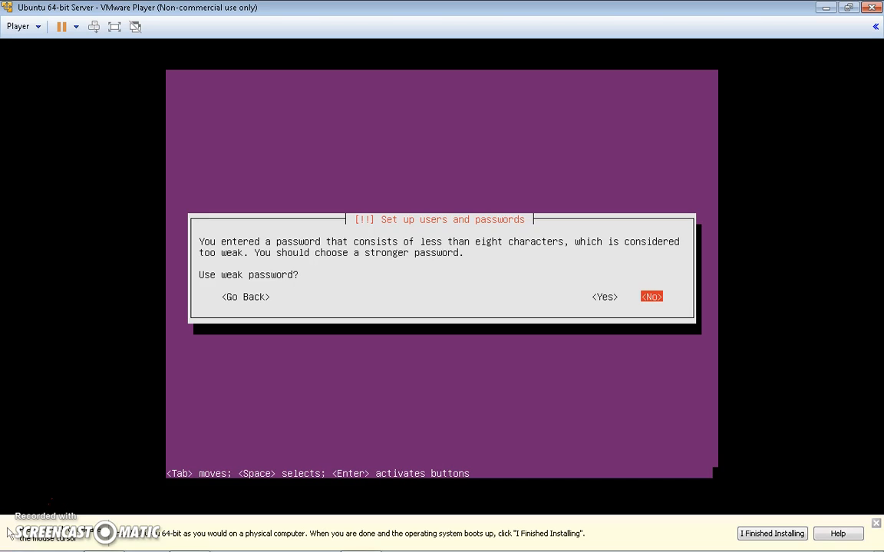
pyautogui.press('Left')
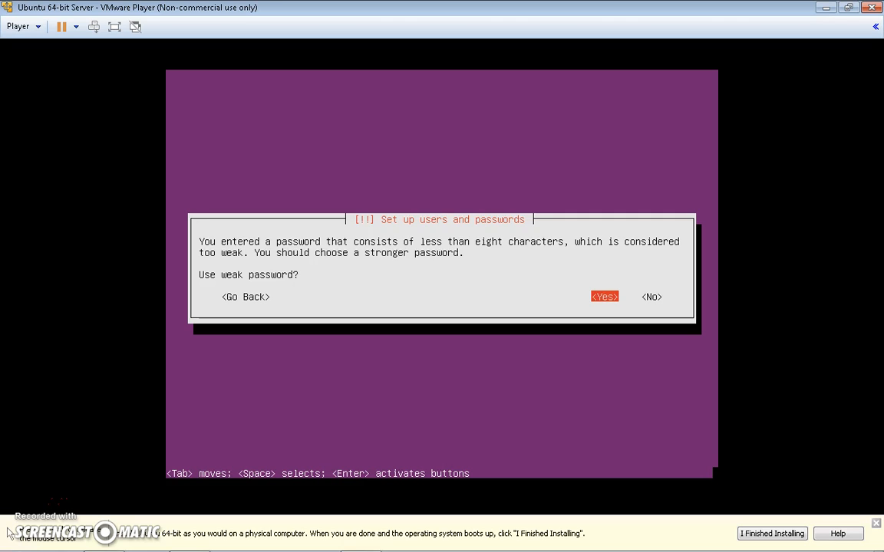
pyautogui.press('Return')
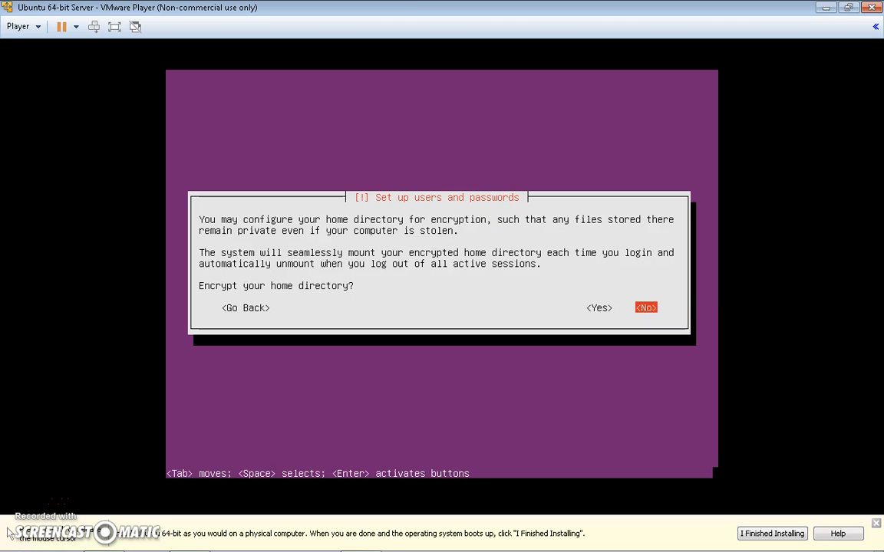
# - Decline encryption of the home directory and accept America/New_York as the time zone
pyautogui.press('Return')
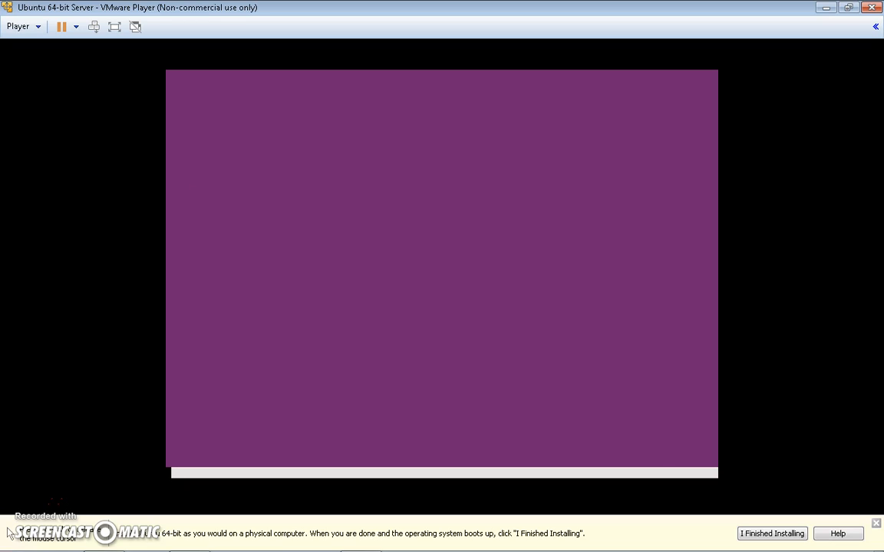
pyautogui.click(334, 132)
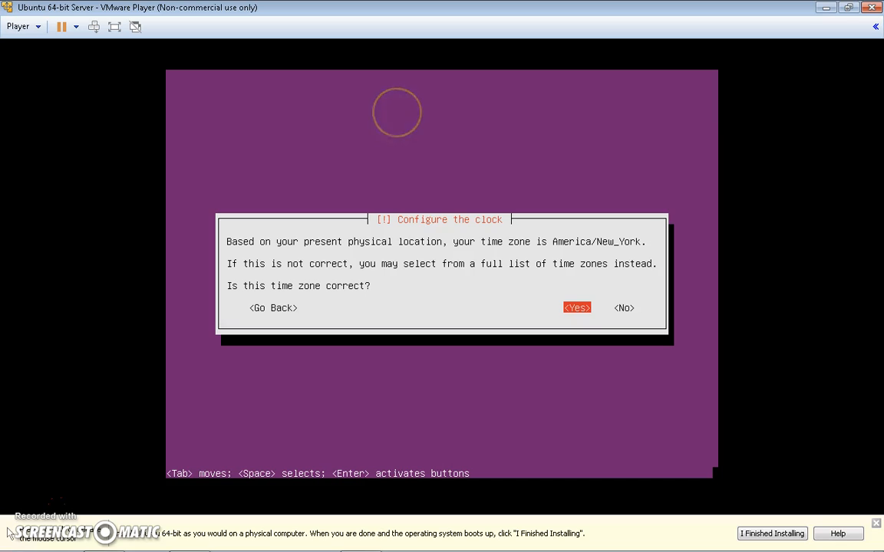
pyautogui.press('Return')
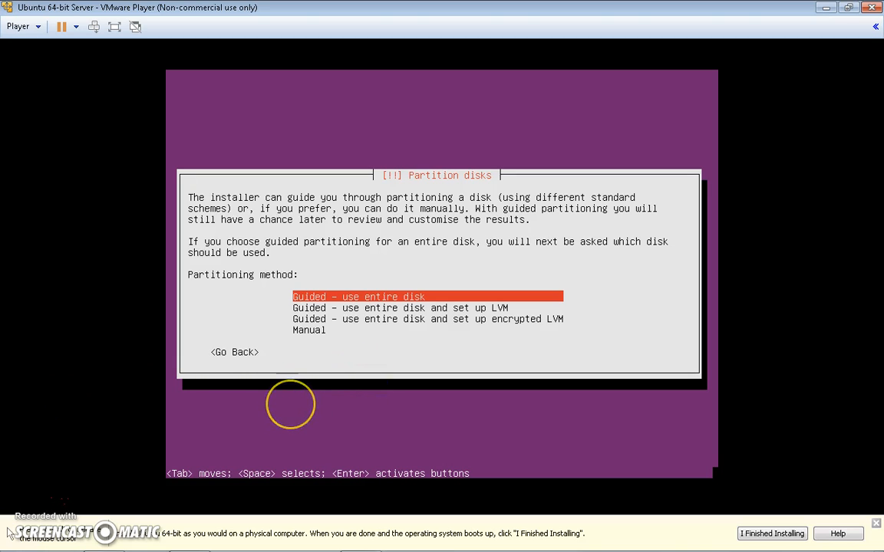
# - Partition the SCSI33 (sda) virtual disk with Guided - use entire disk and write the changes to disk
pyautogui.press('Return')
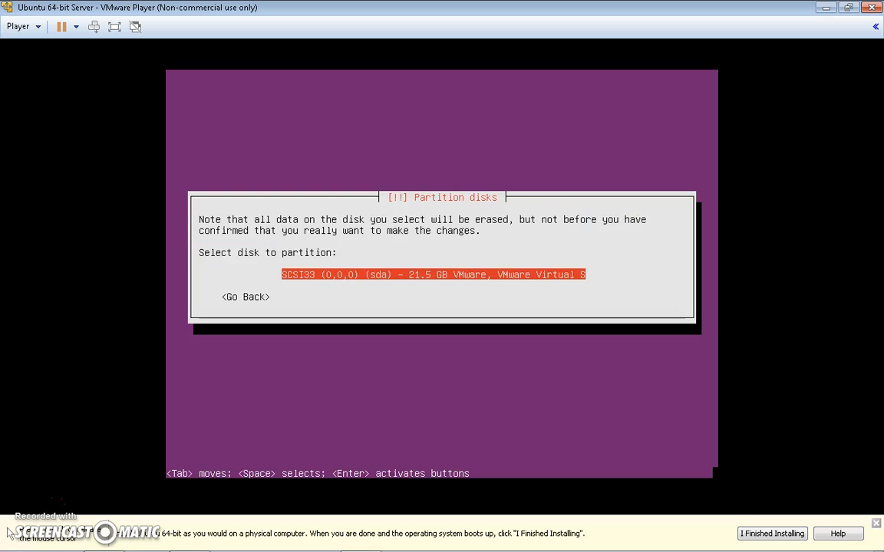
pyautogui.press('Return')
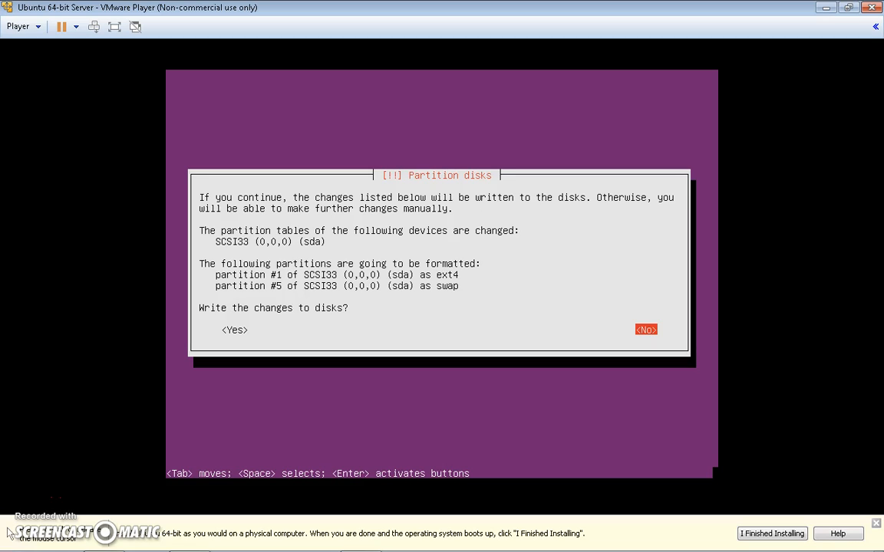
pyautogui.press('Tab')
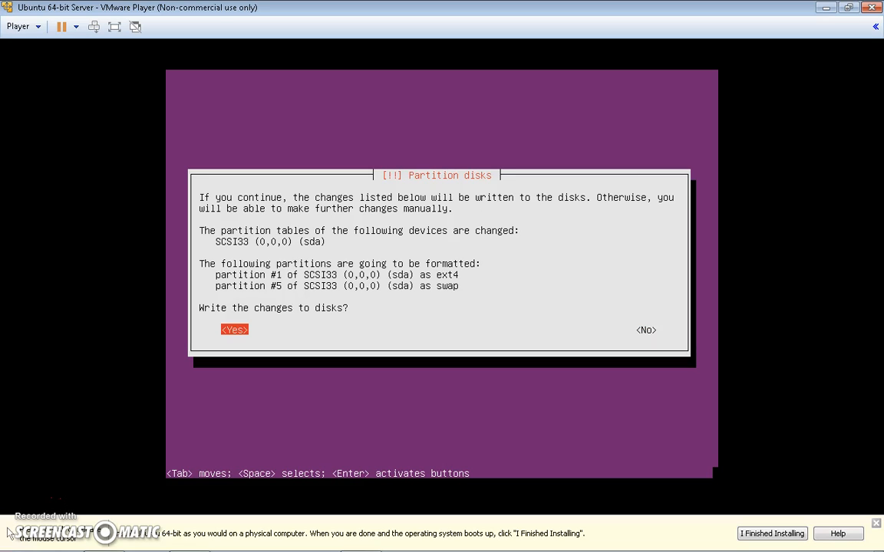
pyautogui.press('Return')
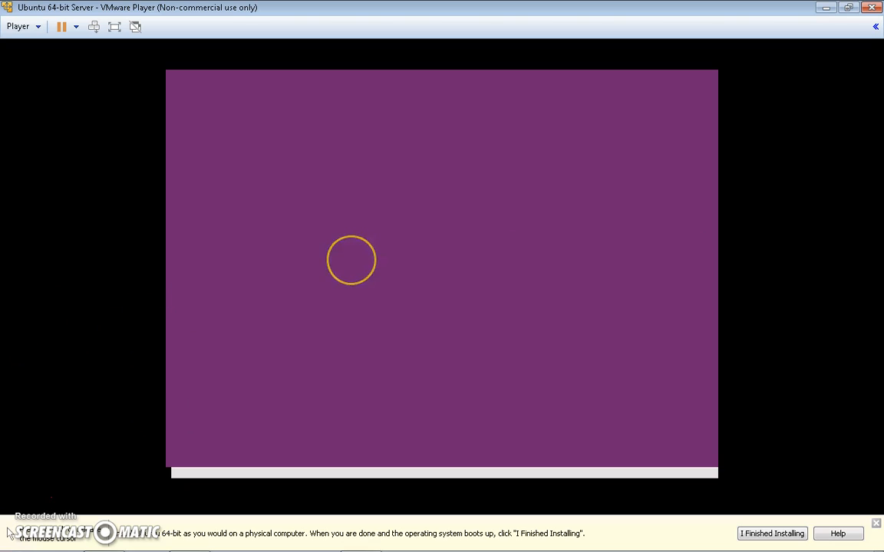
# - Leave the HTTP proxy information blank and choose No automatic updates for managing system upgrades
pyautogui.hotkey('alt', 'p')
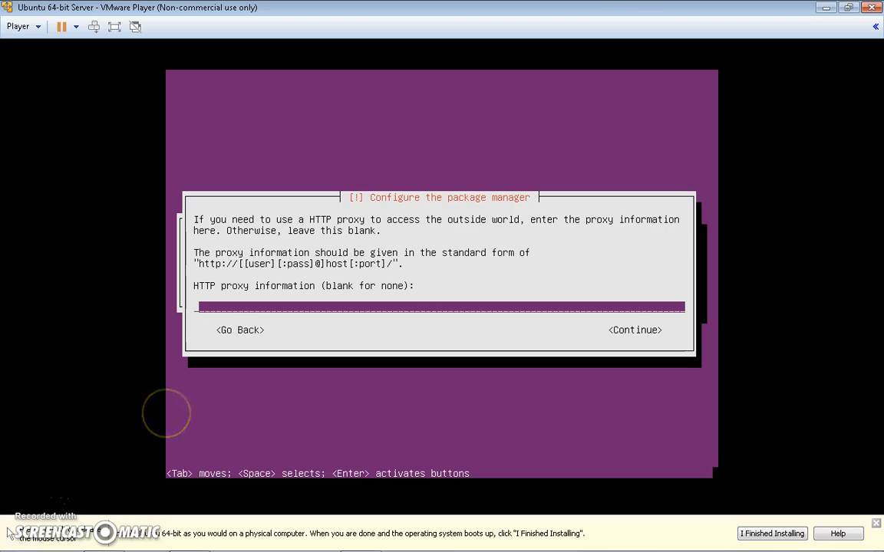
pyautogui.press('Return')
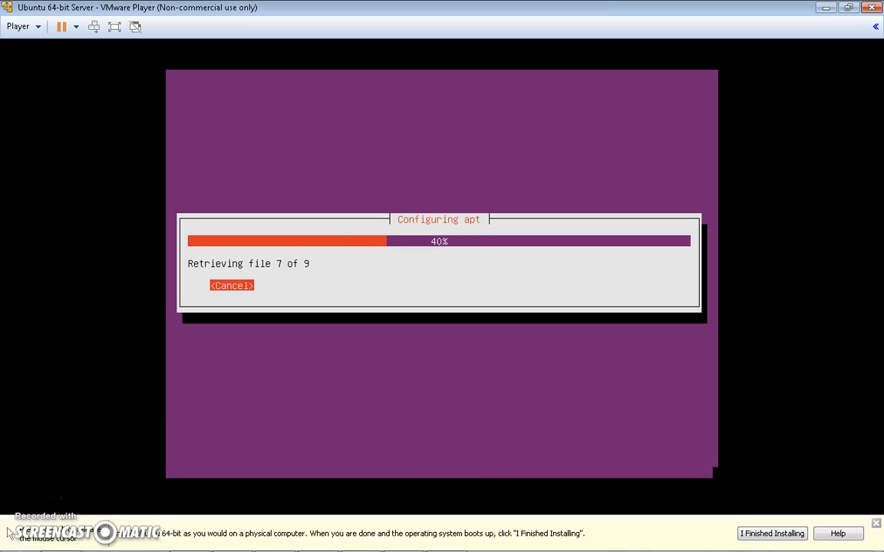
pyautogui.click(173, 427)
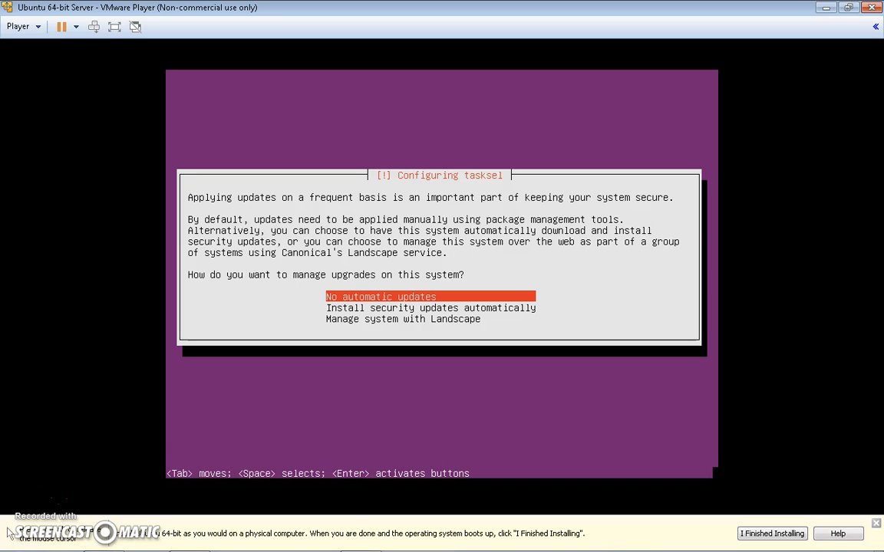
pyautogui.press('Return')
pyautogui.click(63, 438)
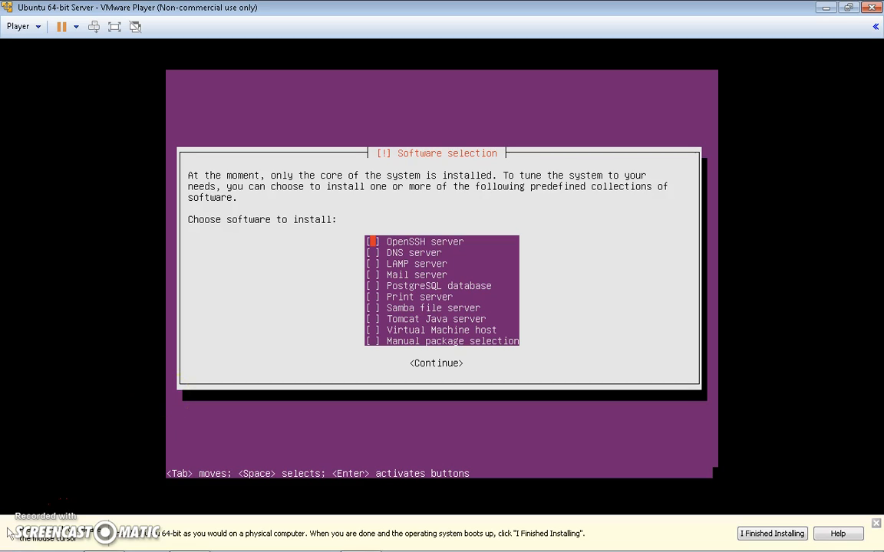
# - Select only OpenSSH server in the software selection and continue with the installation
pyautogui.press('space')
pyautogui.press('Down')
pyautogui.press('Down')
pyautogui.press('Down')
pyautogui.press('Tab')
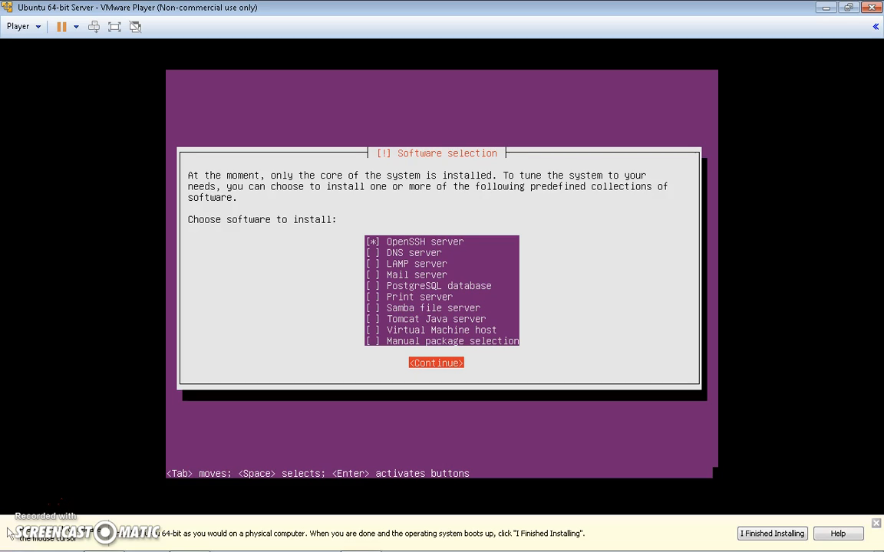
pyautogui.press('Return')
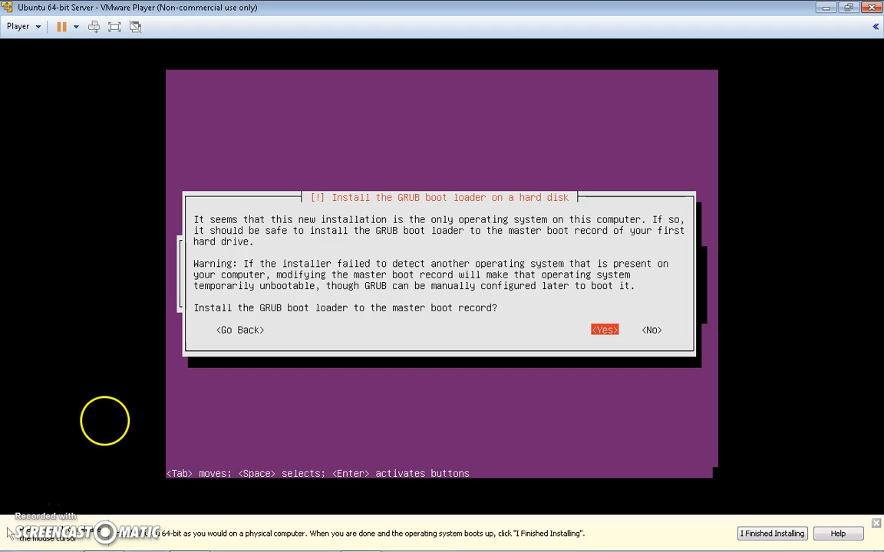
# - Install the GRUB boot loader to the master boot record and finish the installation to boot the new system
pyautogui.press('Return')
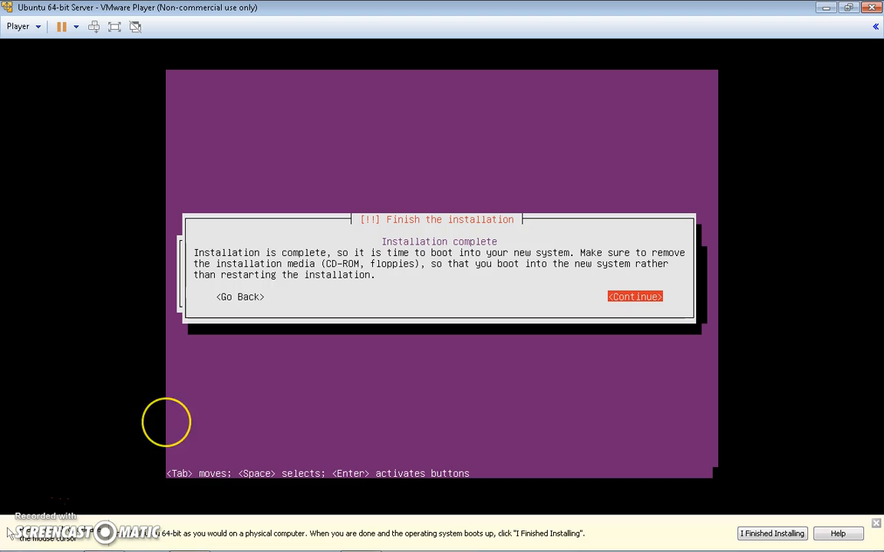
pyautogui.press('Return')
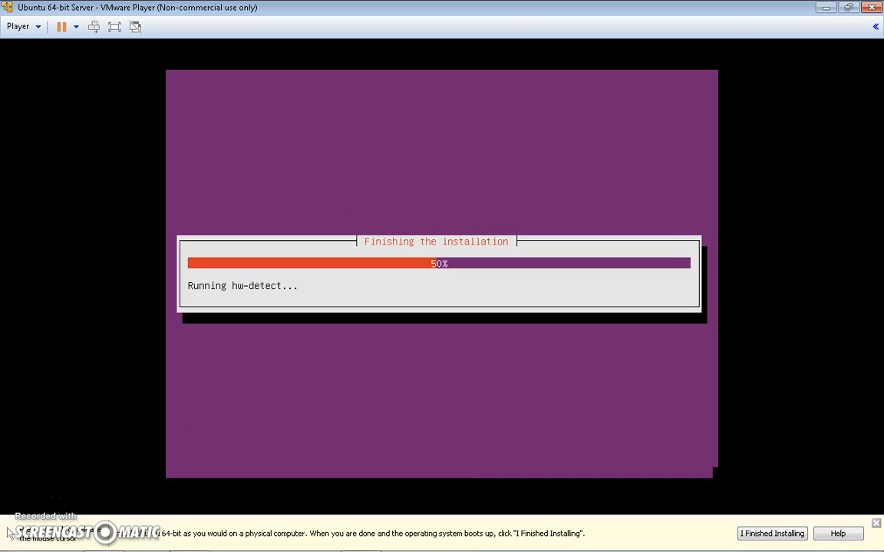